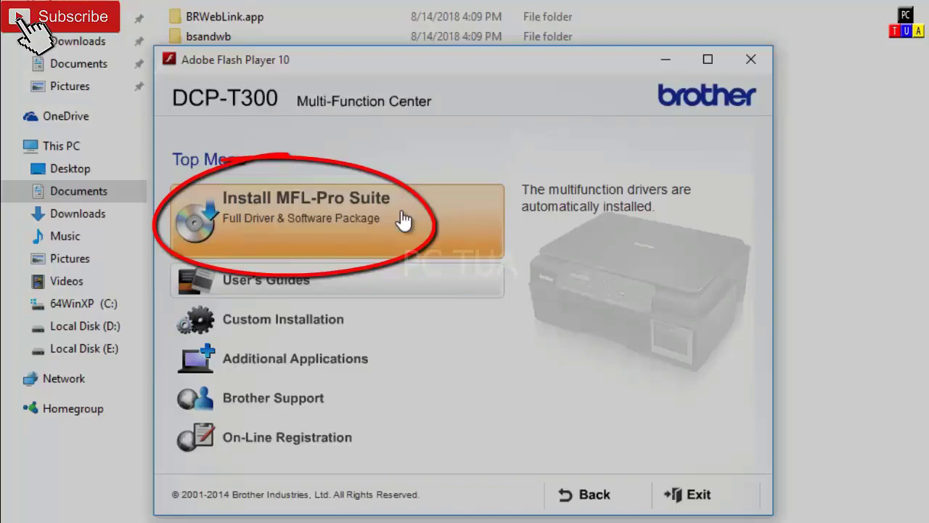
# Install the MFL-Pro Suite for the DCP-T300 without checking for a newer software version and finish the setup.
pyautogui.click(401, 212)
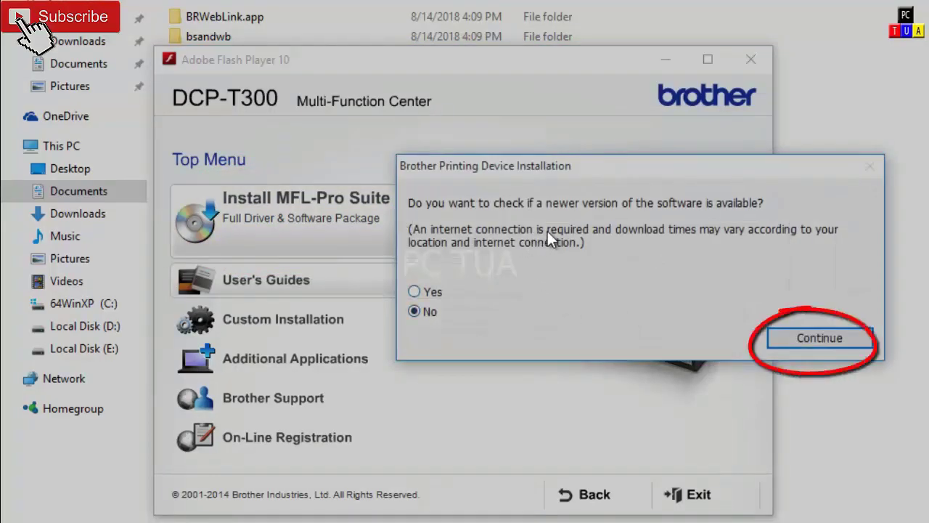
pyautogui.press('Return')
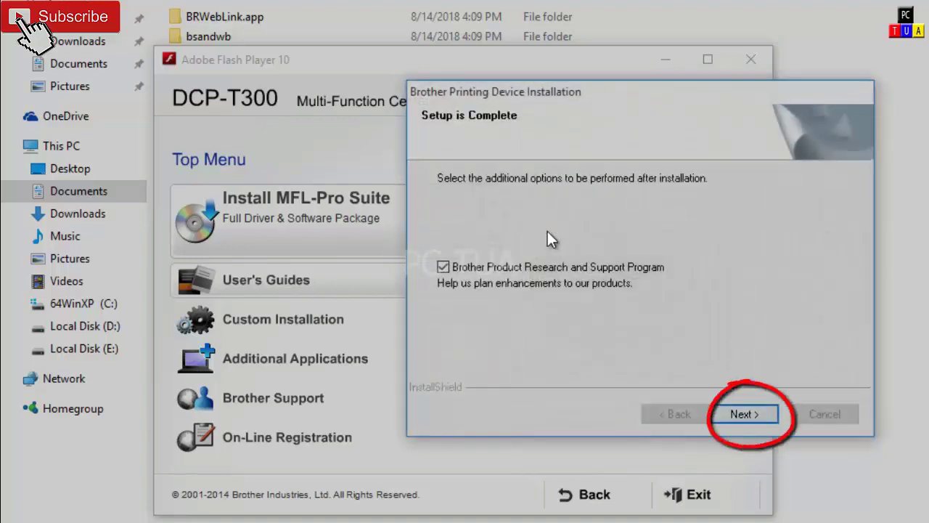
pyautogui.press('space')
pyautogui.press('Return')
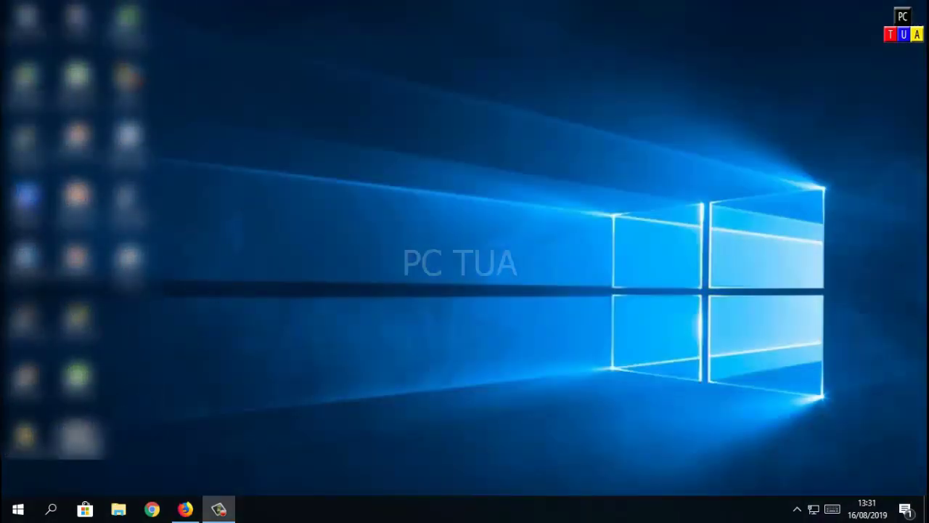
# Open the printer properties of the Brother DCP-T710W from the Windows printers and scanners settings.
pyautogui.click(20, 510)
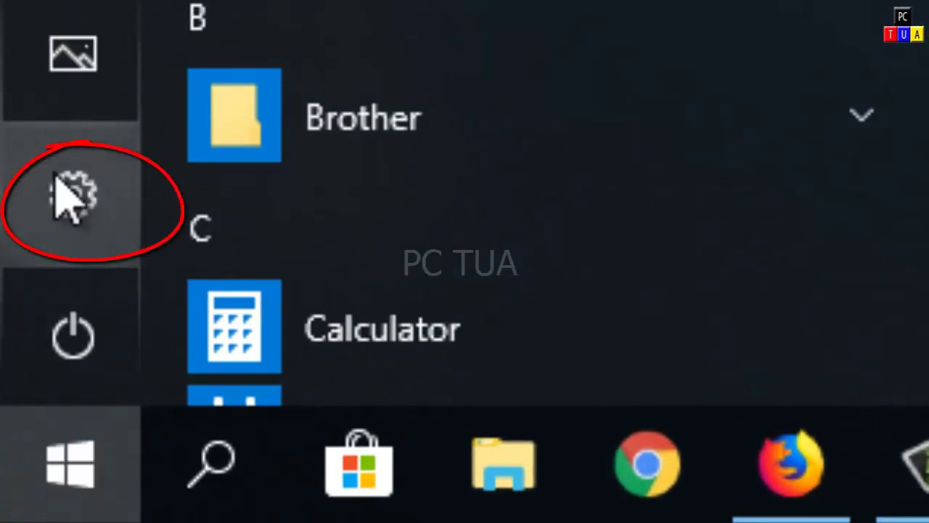
pyautogui.click(85, 194)
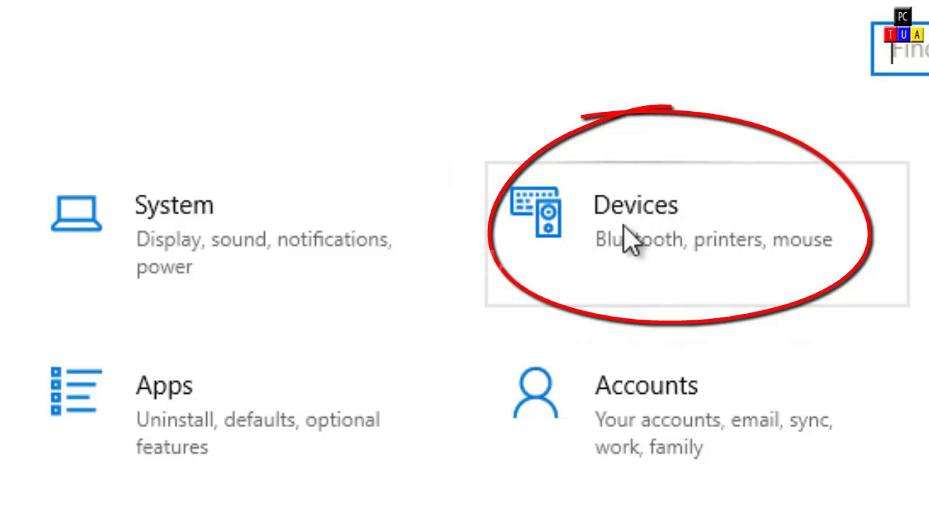
pyautogui.click(664, 243)
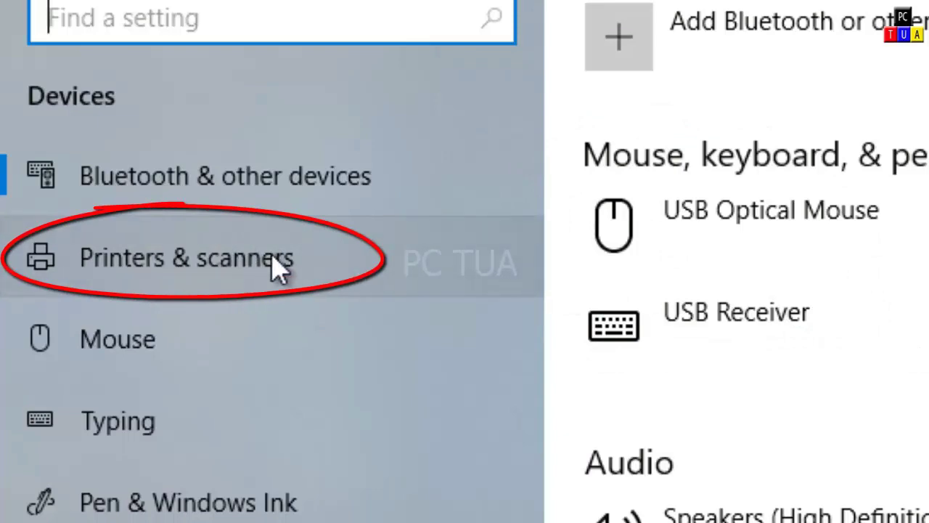
pyautogui.click(218, 259)
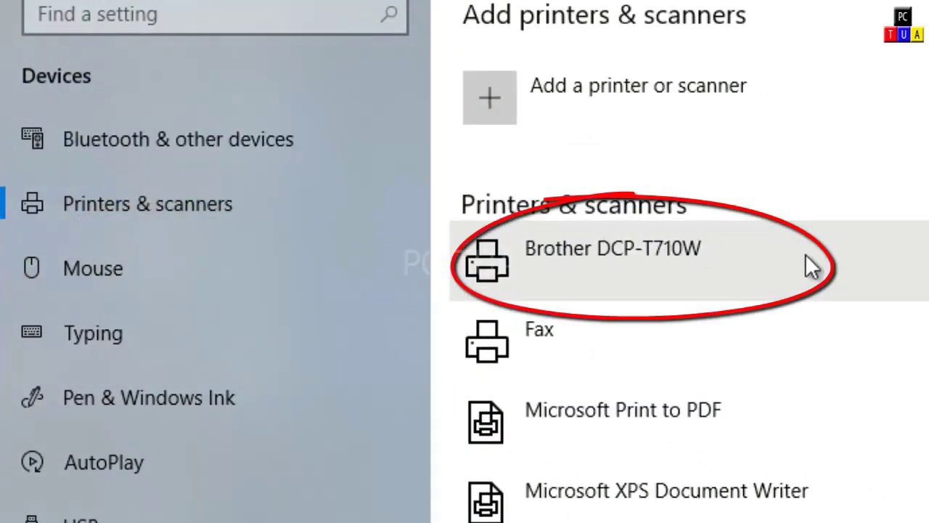
pyautogui.click(610, 266)
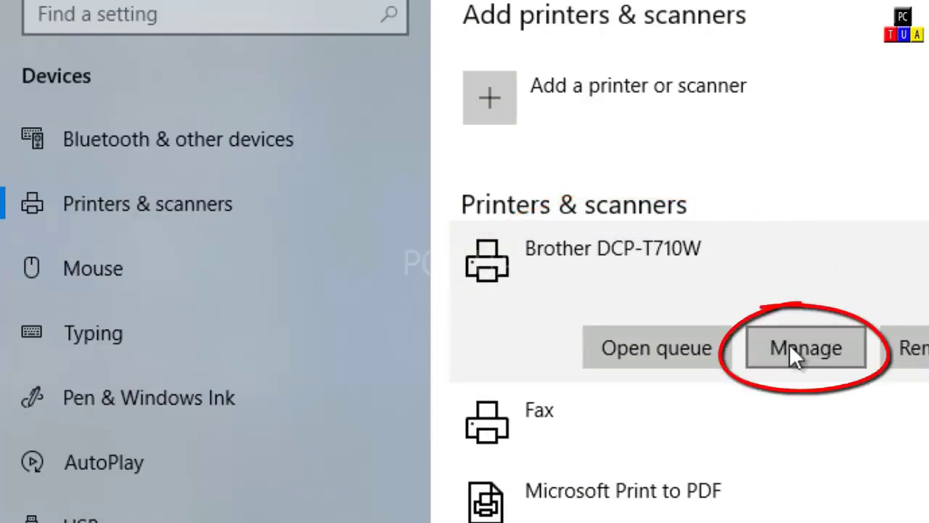
pyautogui.click(828, 347)
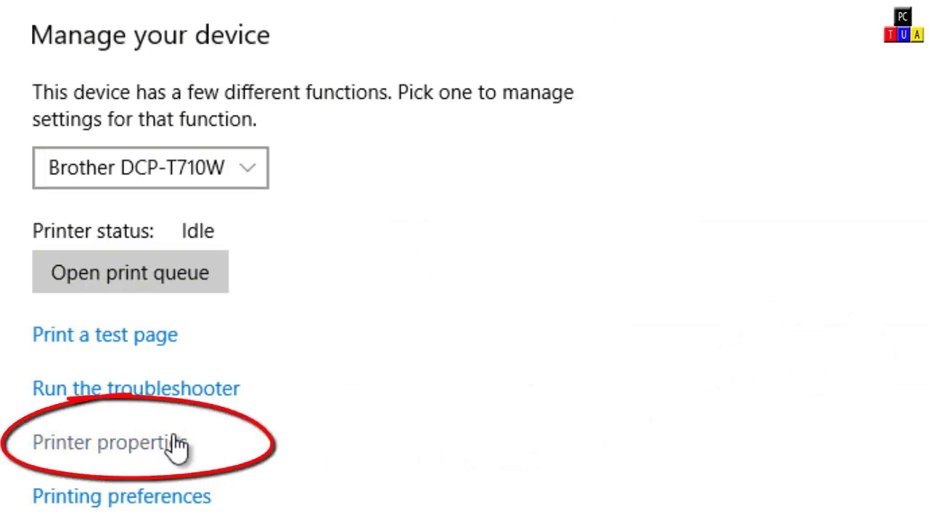
pyautogui.click(146, 443)
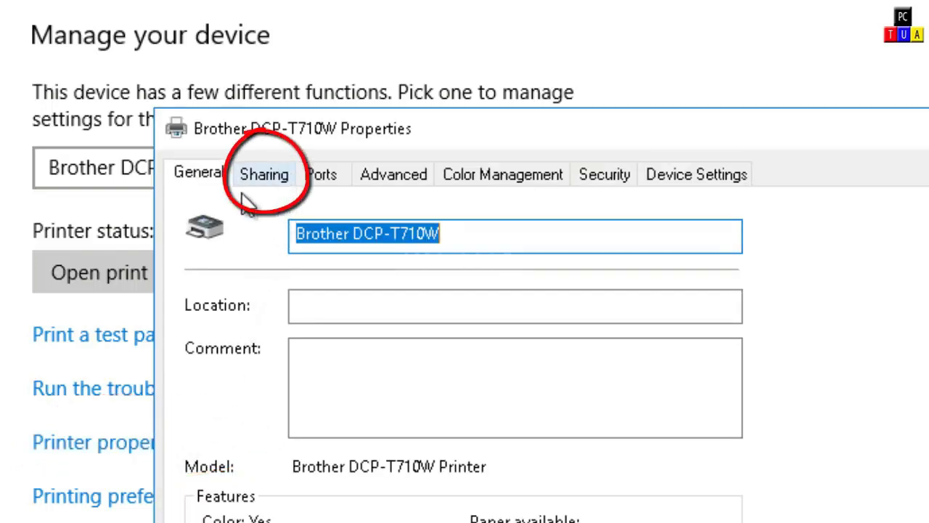
# Share the Brother DCP-T710W on the network, apply the change and close the Settings window.
pyautogui.click(270, 174)
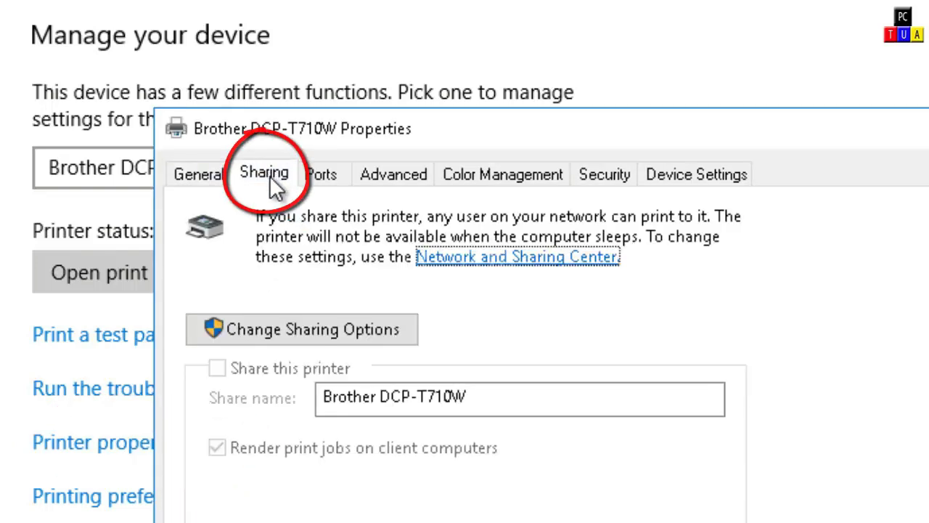
pyautogui.click(313, 332)
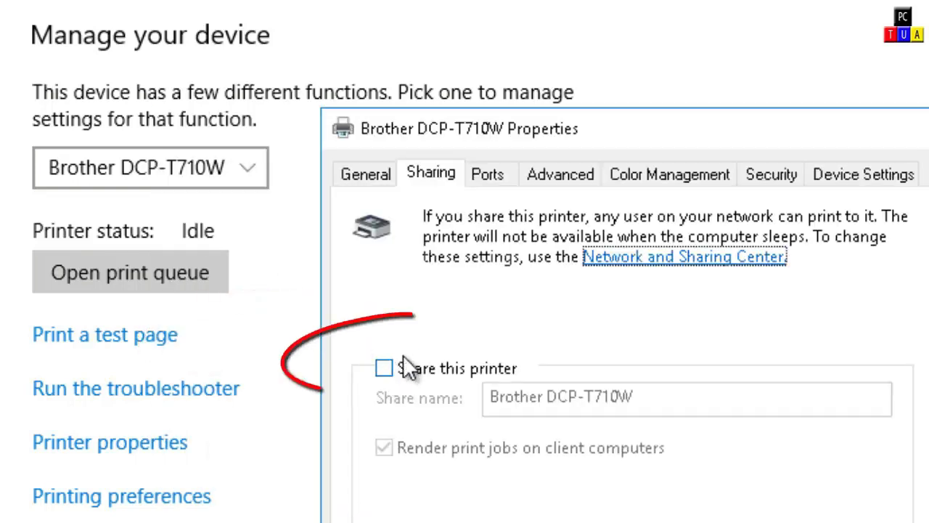
pyautogui.click(384, 368)
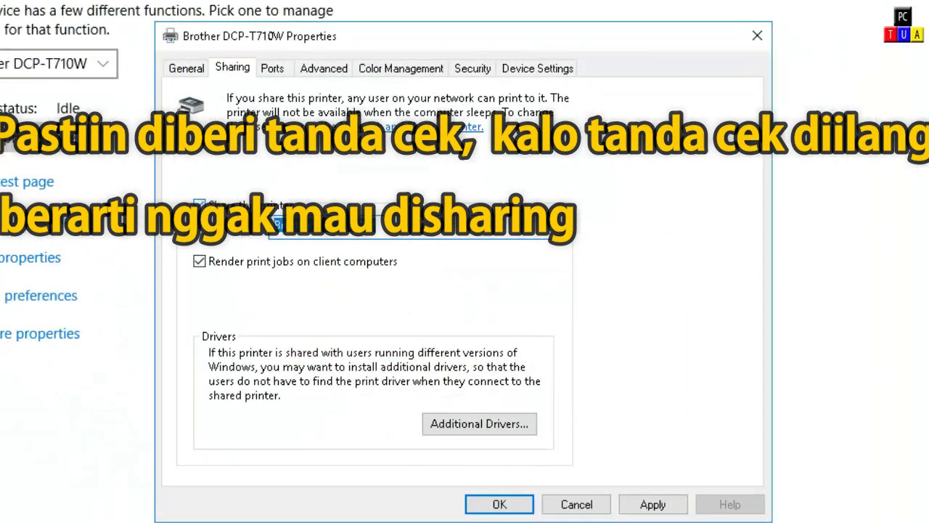
pyautogui.click(512, 504)
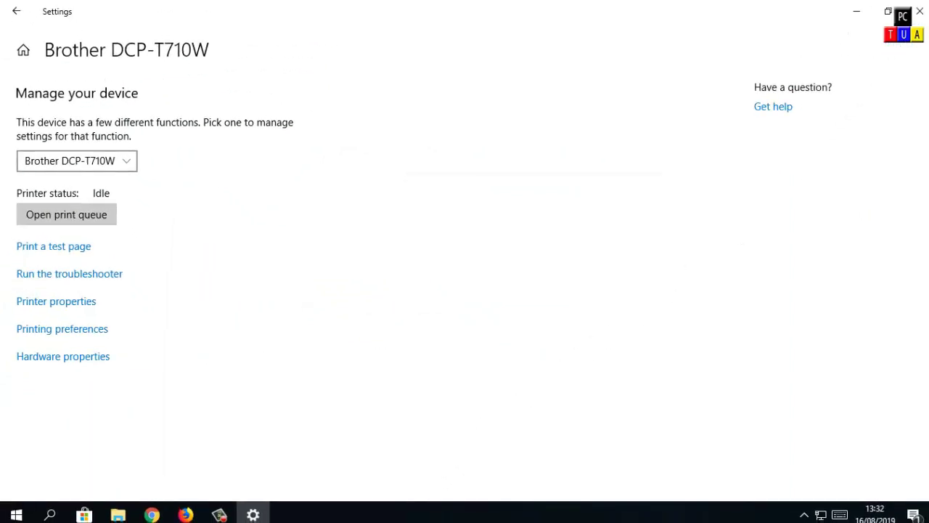
pyautogui.click(916, 15)
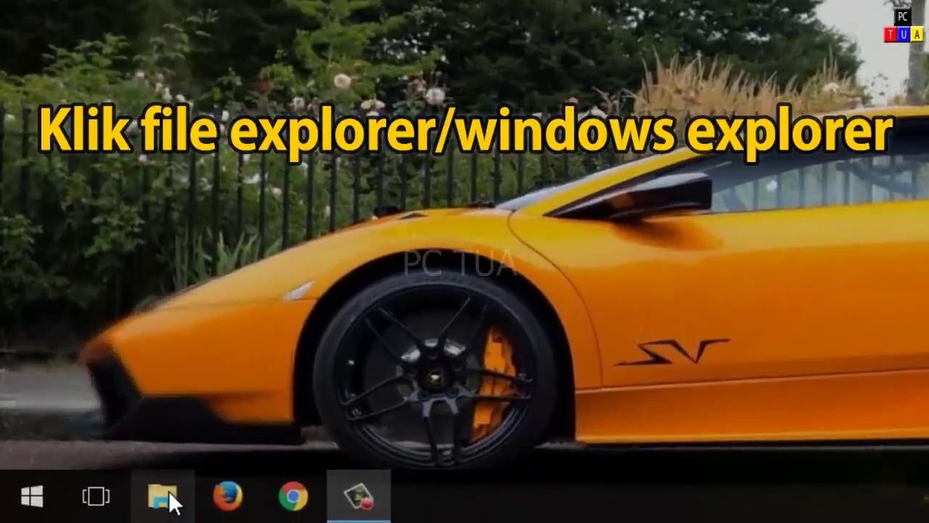
# Switch to File Explorer and start connecting to the Canon iP2700 series printer shared by the network computer KOMP-FAIZ.
pyautogui.click(83, 509)
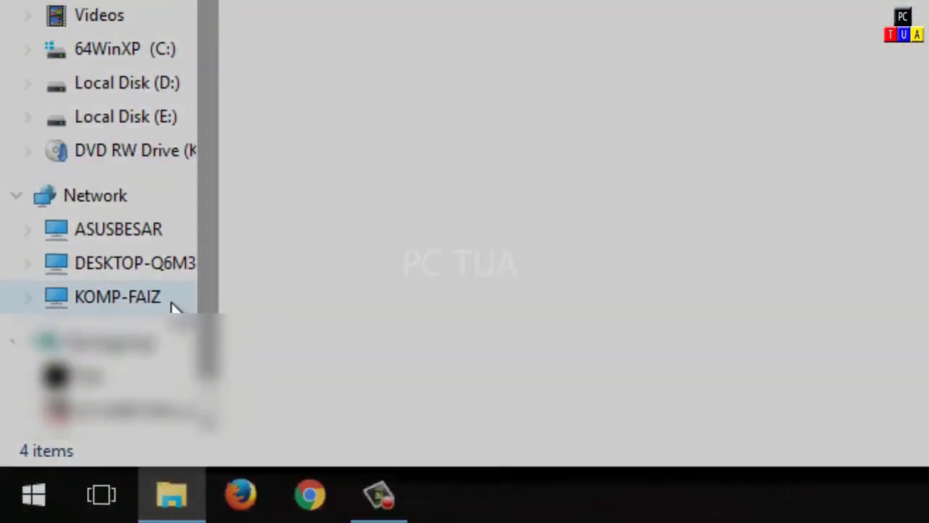
pyautogui.click(167, 299)
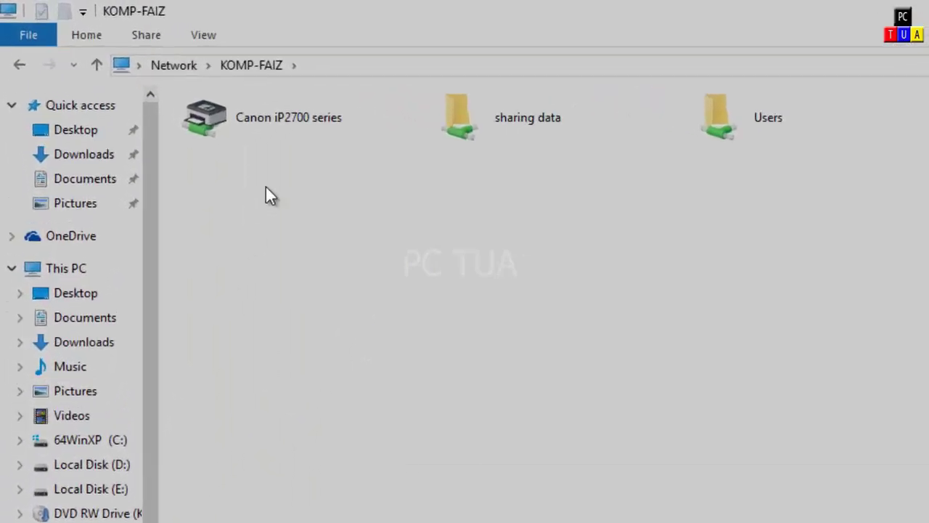
pyautogui.rightClick(294, 123)
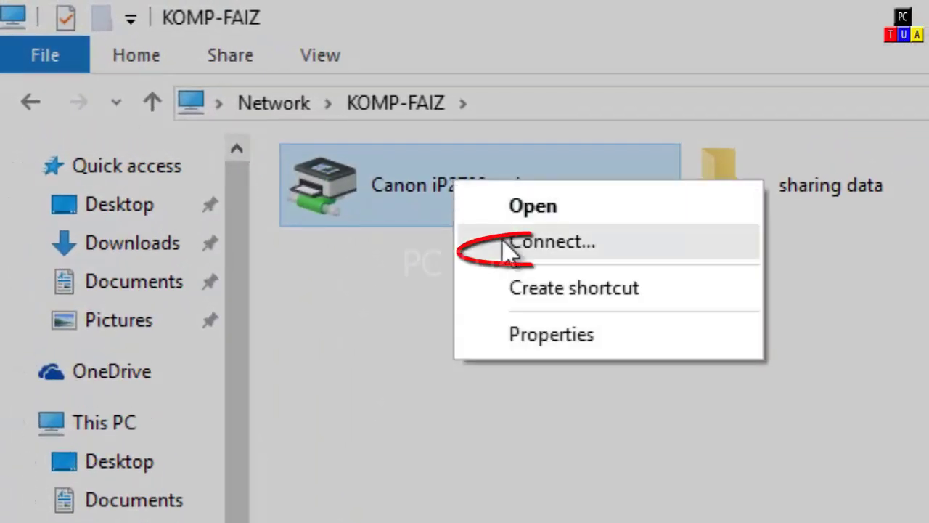
pyautogui.click(319, 153)
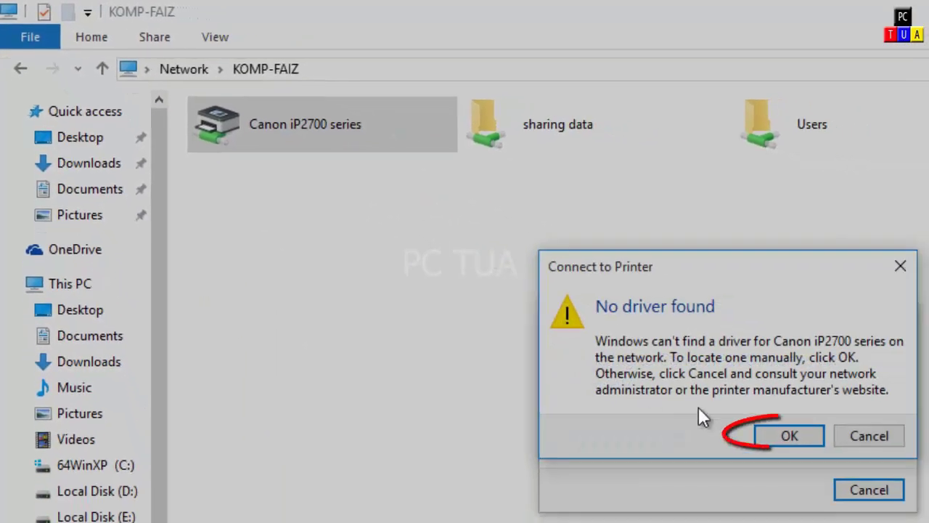
# Choose to locate the printer driver manually and browse to the DVD RW Drive (K:) CANON_IJ.
pyautogui.click(785, 434)
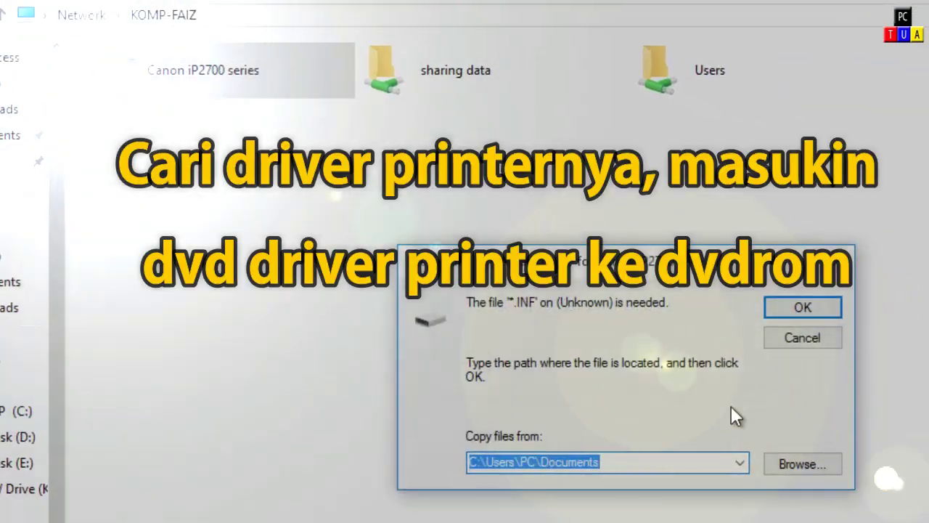
pyautogui.click(803, 464)
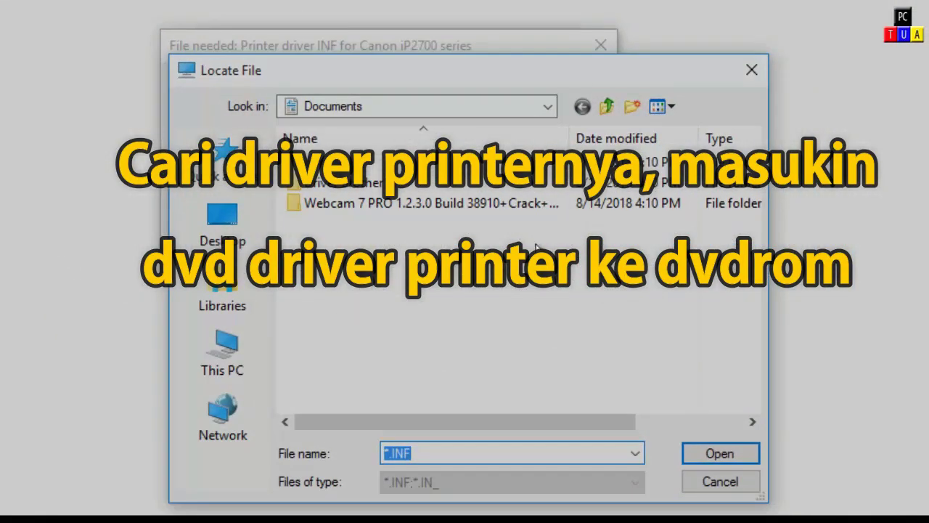
pyautogui.click(230, 347)
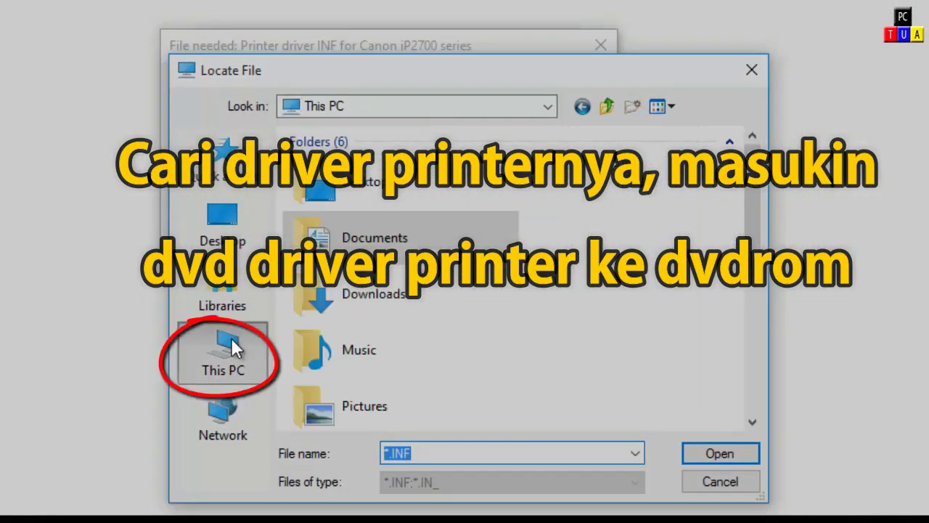
pyautogui.moveTo(757, 273); pyautogui.dragTo(759, 410)
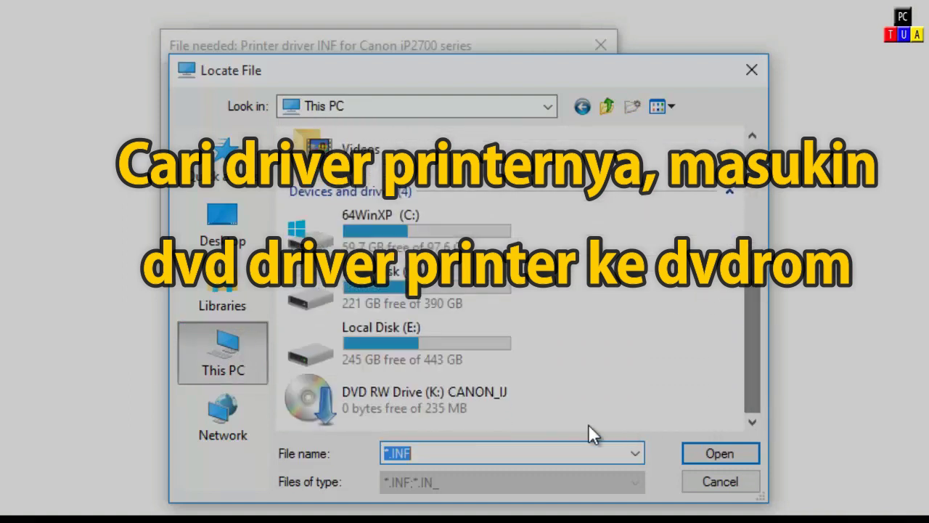
pyautogui.doubleClick(419, 396)
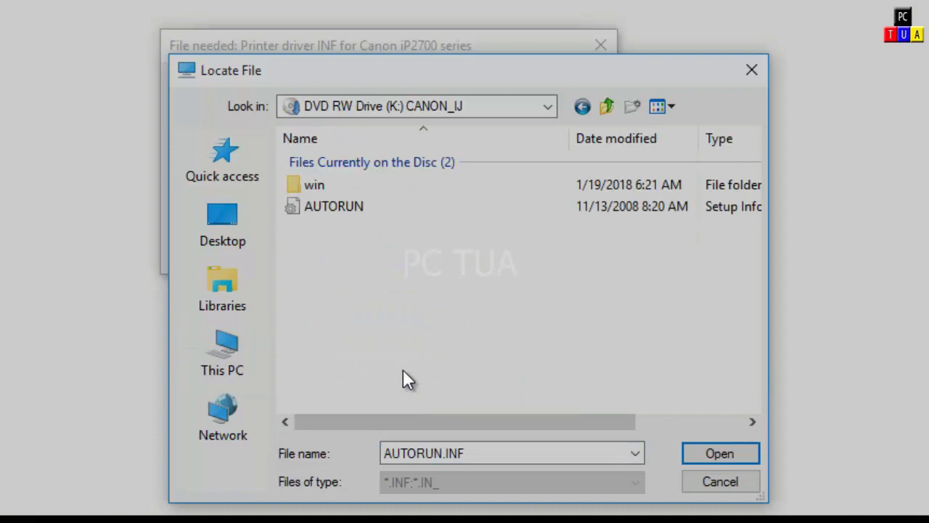
# Select the iP27003 setup file in the disc's win\Driver\Driver folder and install the Canon printer driver from there.
pyautogui.doubleClick(328, 184)
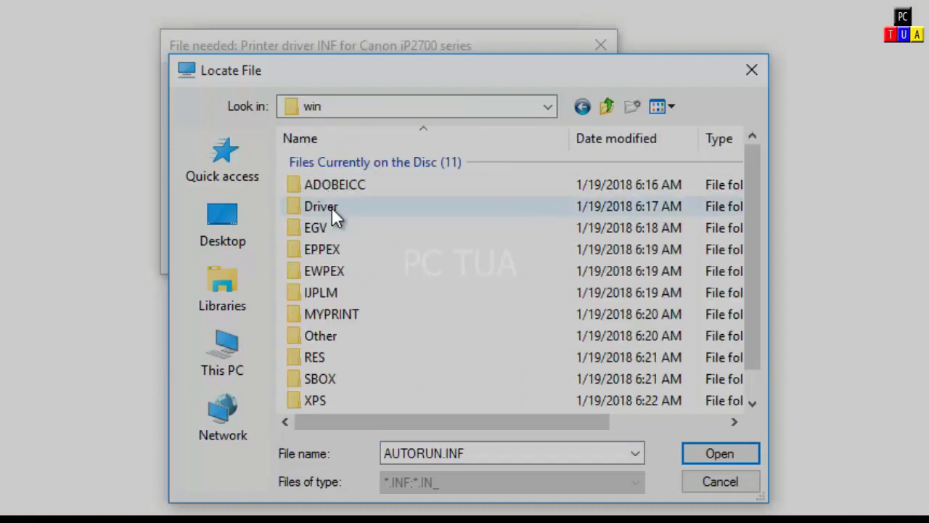
pyautogui.doubleClick(331, 207)
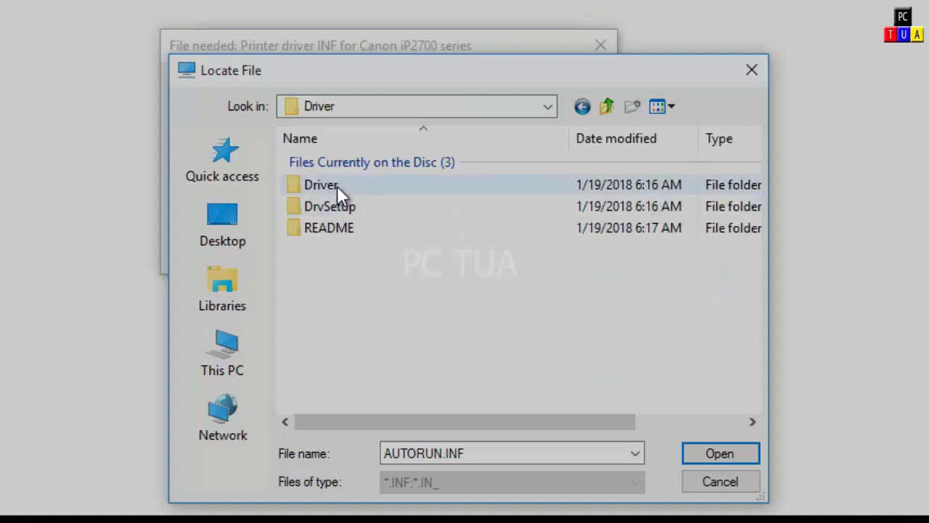
pyautogui.doubleClick(337, 185)
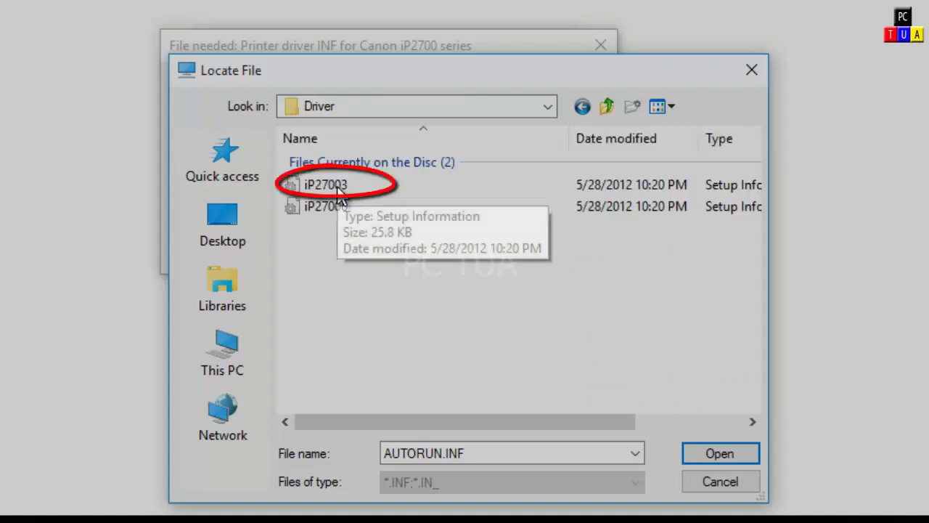
pyautogui.click(337, 185)
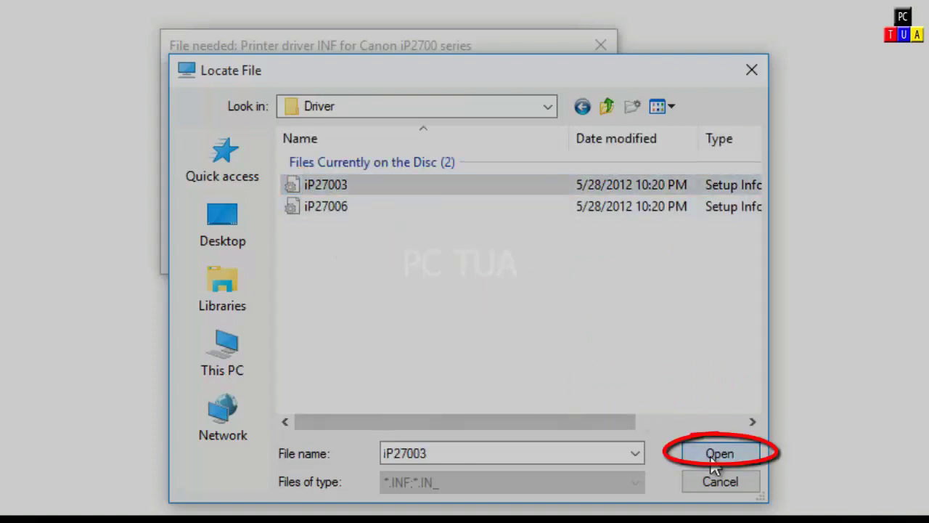
pyautogui.click(711, 456)
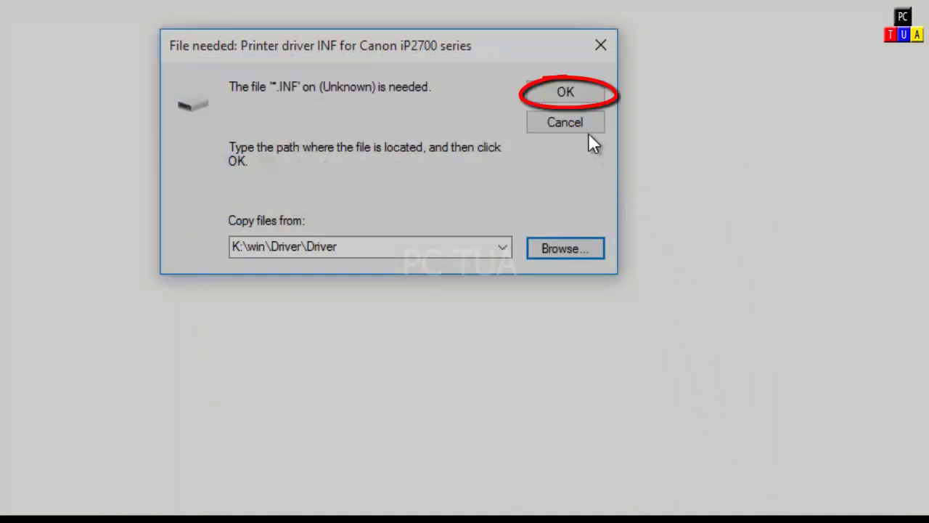
pyautogui.click(582, 92)
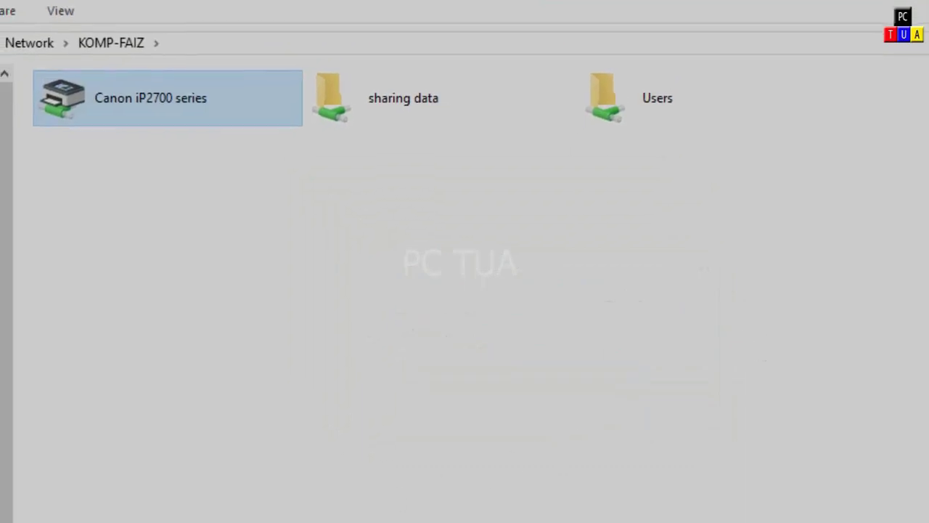
# Open Devices and Printers from the Control Panel and check the status of the Canon iP2700 series network printer.
pyautogui.click(19, 508)
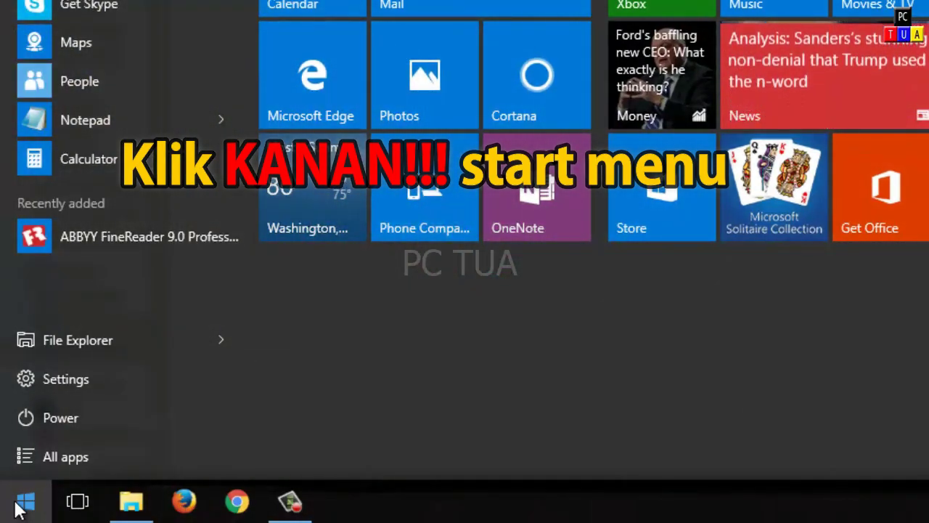
pyautogui.rightClick(19, 508)
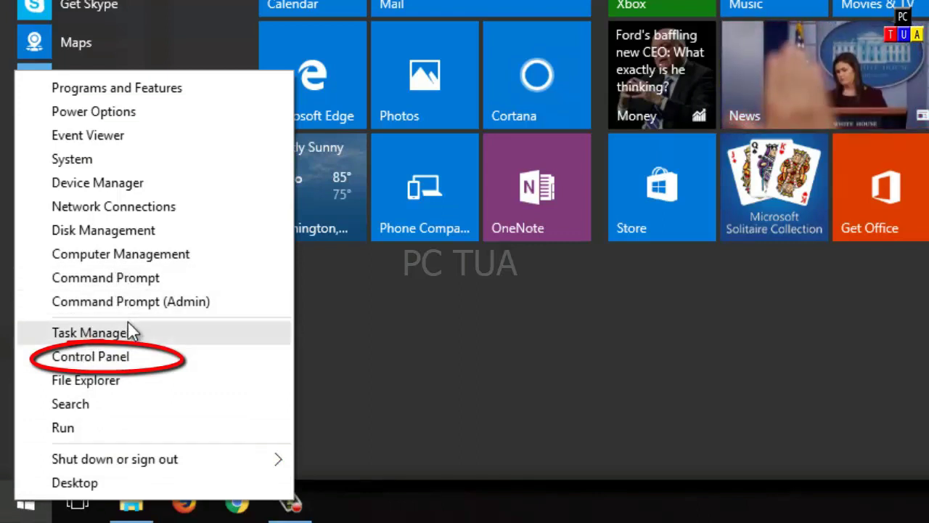
pyautogui.click(129, 356)
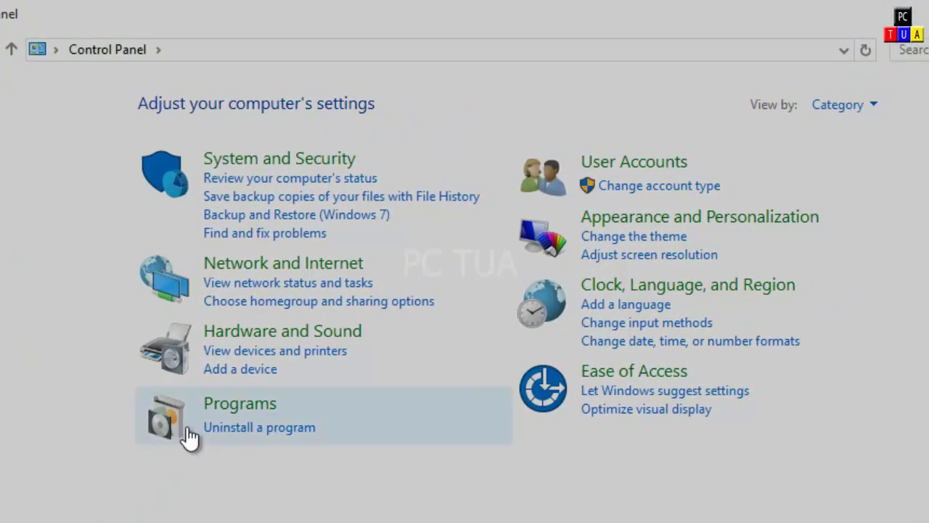
pyautogui.click(286, 351)
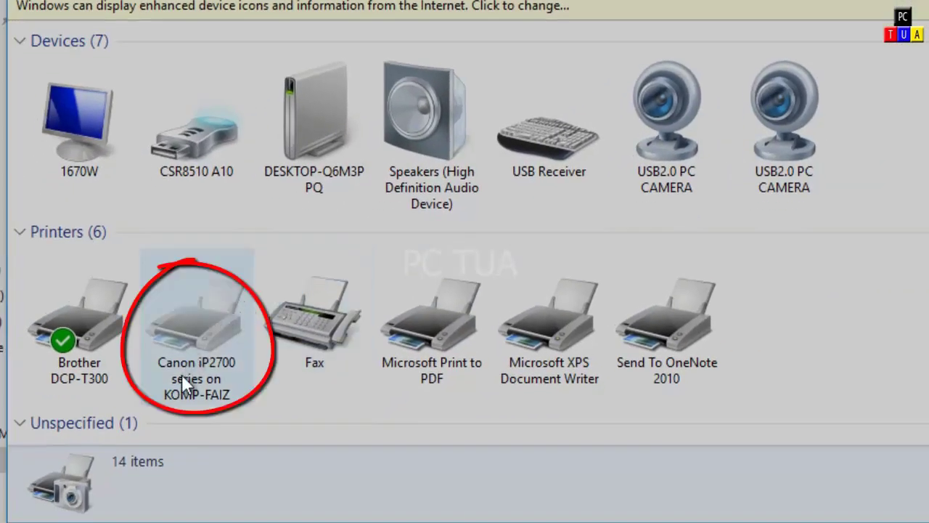
pyautogui.moveTo(225, 330)
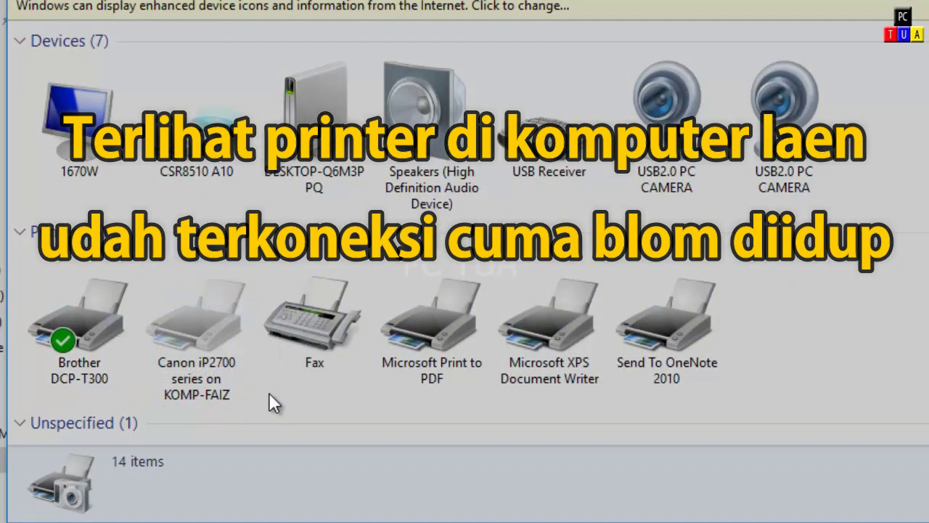
pyautogui.scroll(-3, 270, 396)
pyautogui.moveTo(167, 214)
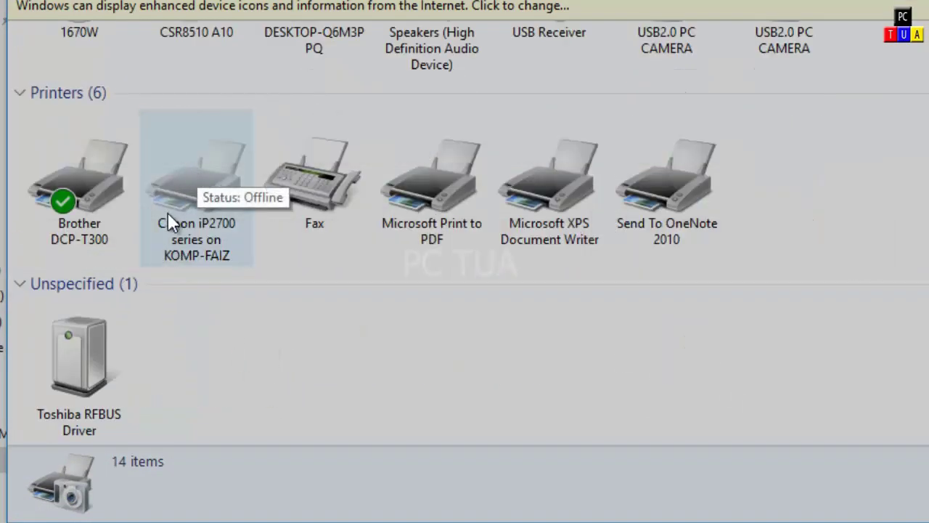